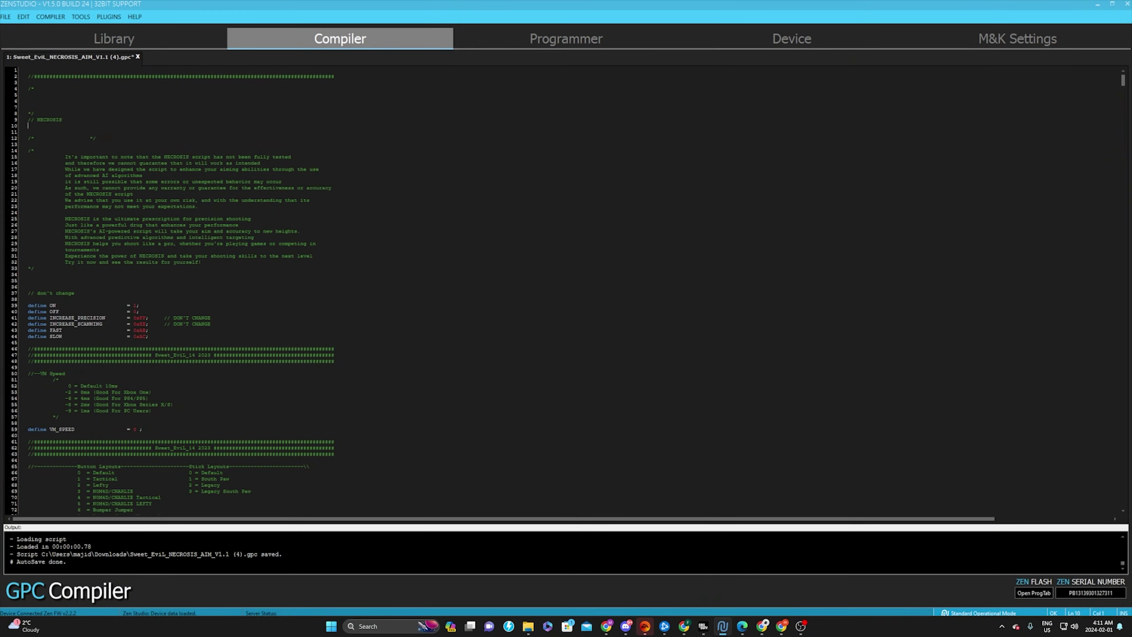
click(335, 187)
click(6, 17)
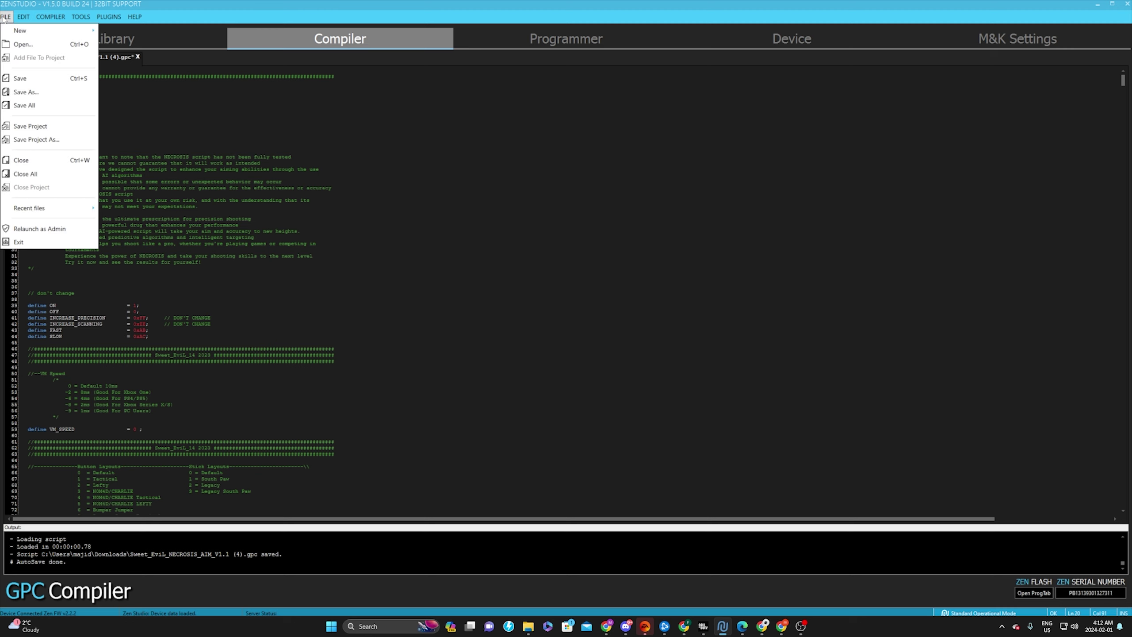
click(32, 41)
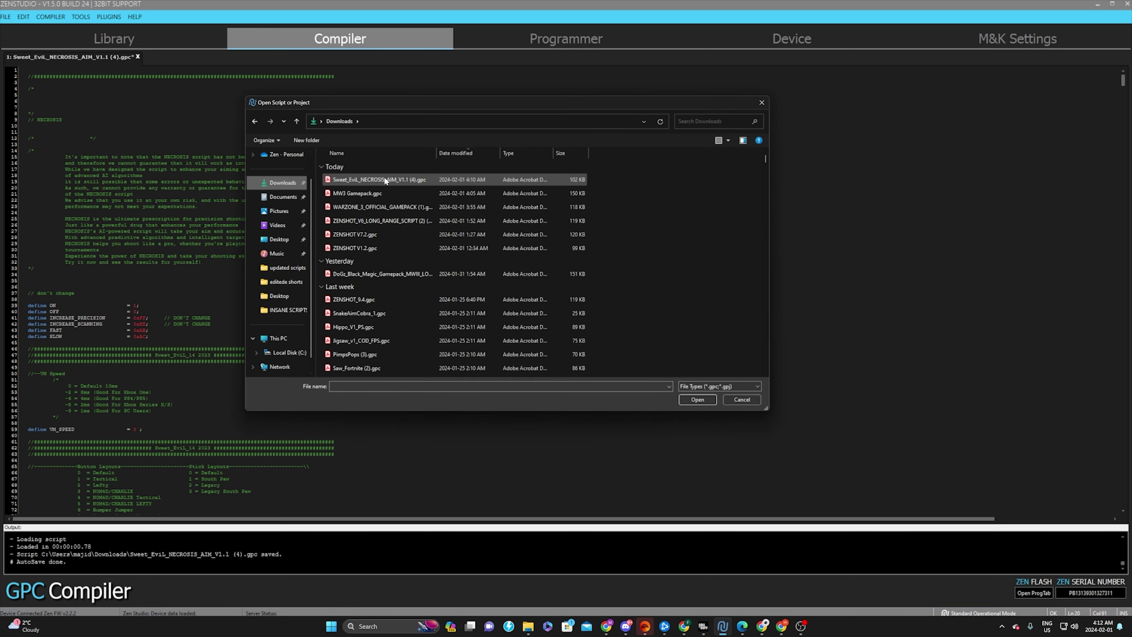
click(397, 180)
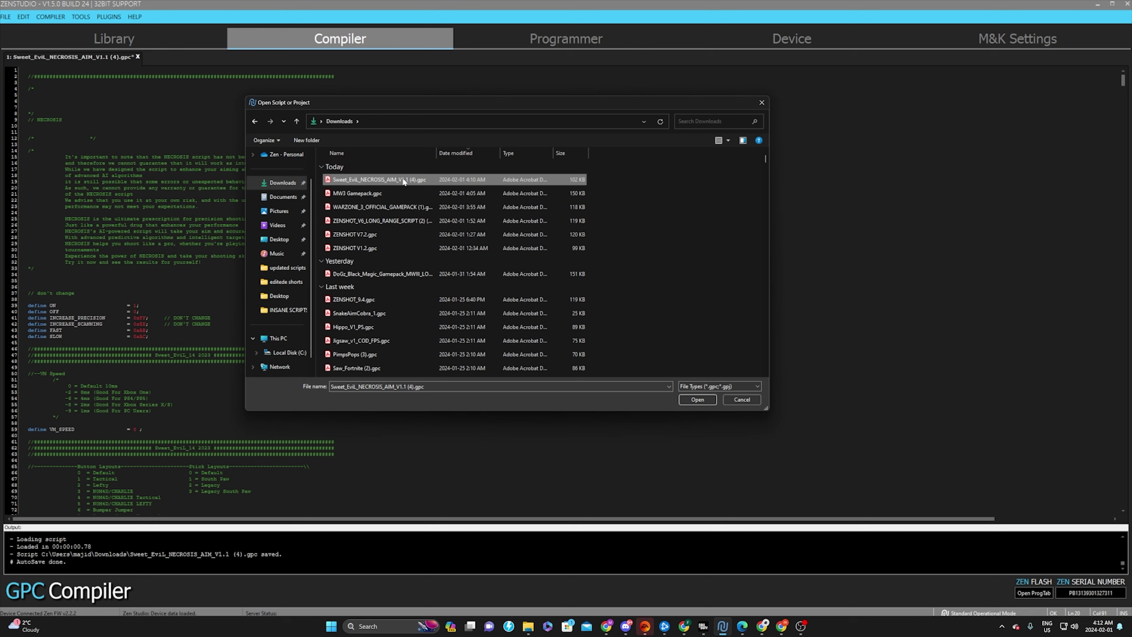
click(759, 103)
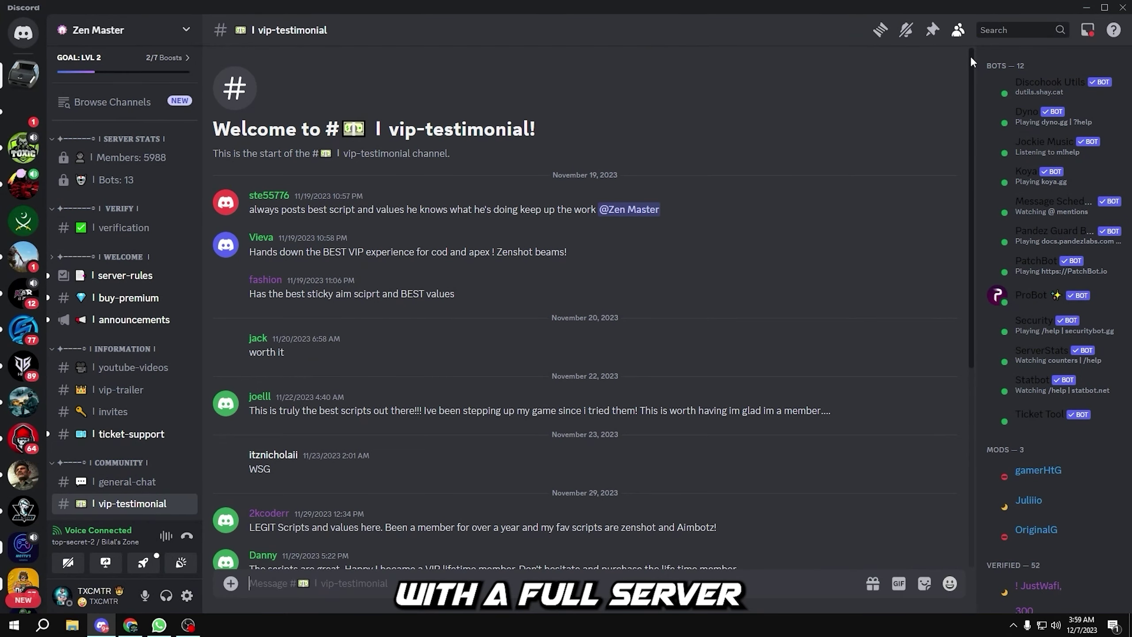
- Browse the posts in Discord's vip-testimonial and mw3-scripts channels
drag(971, 57, 963, 265)
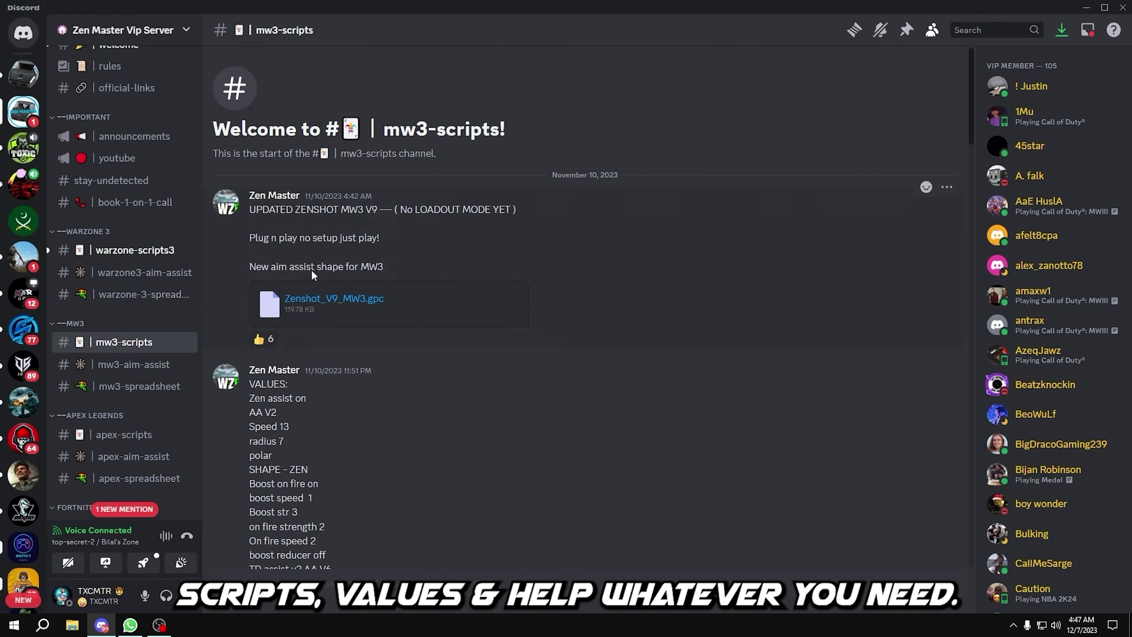
drag(971, 71, 973, 331)
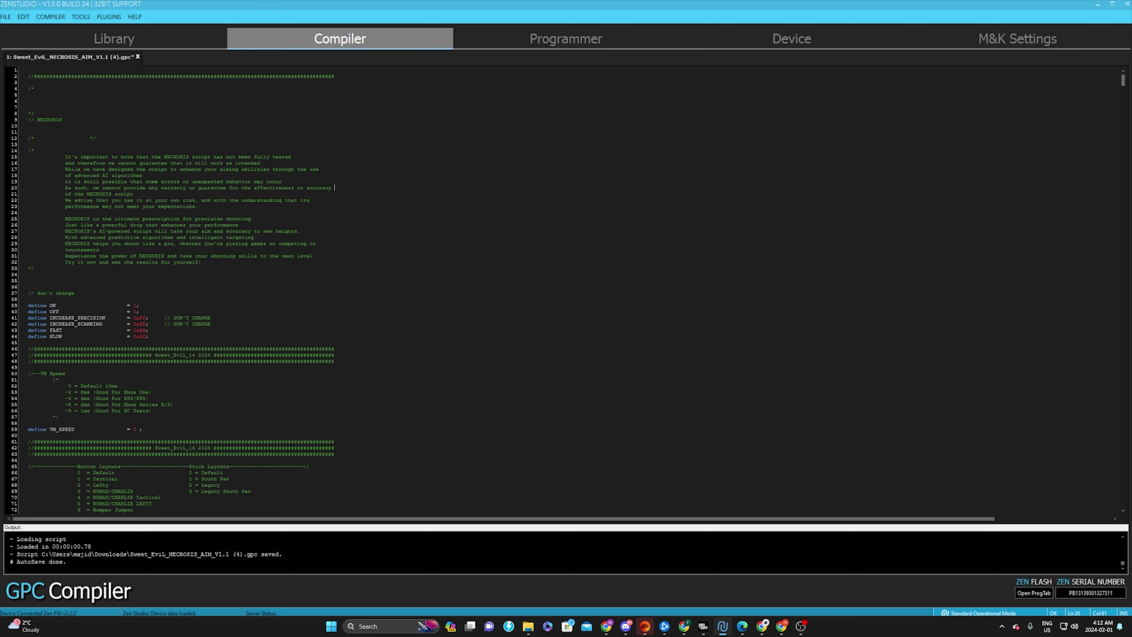
- Add the comment "// PS5 USERS SET VM SPEED TO -2" after the VM_SPEED definition in the script
scroll(173, 294, down, 5)
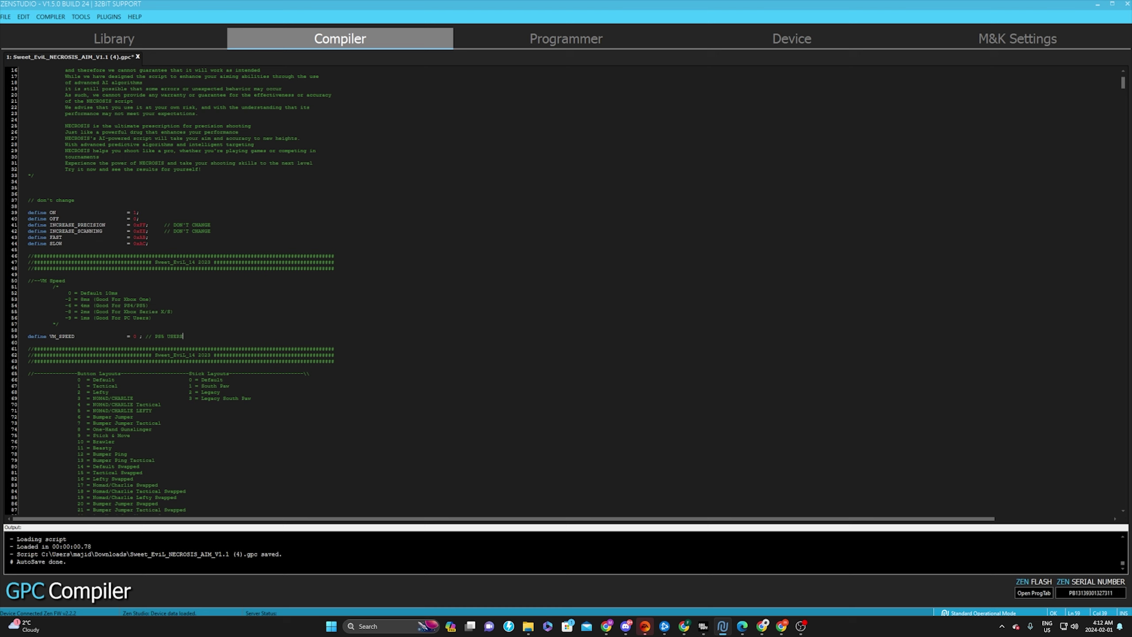
text(ET VM SPEED TO -2)
- Review the script's VM speed, button layout, stick layout, ping button, inverted and stick deadzone settings
scroll(180, 290, down, 4)
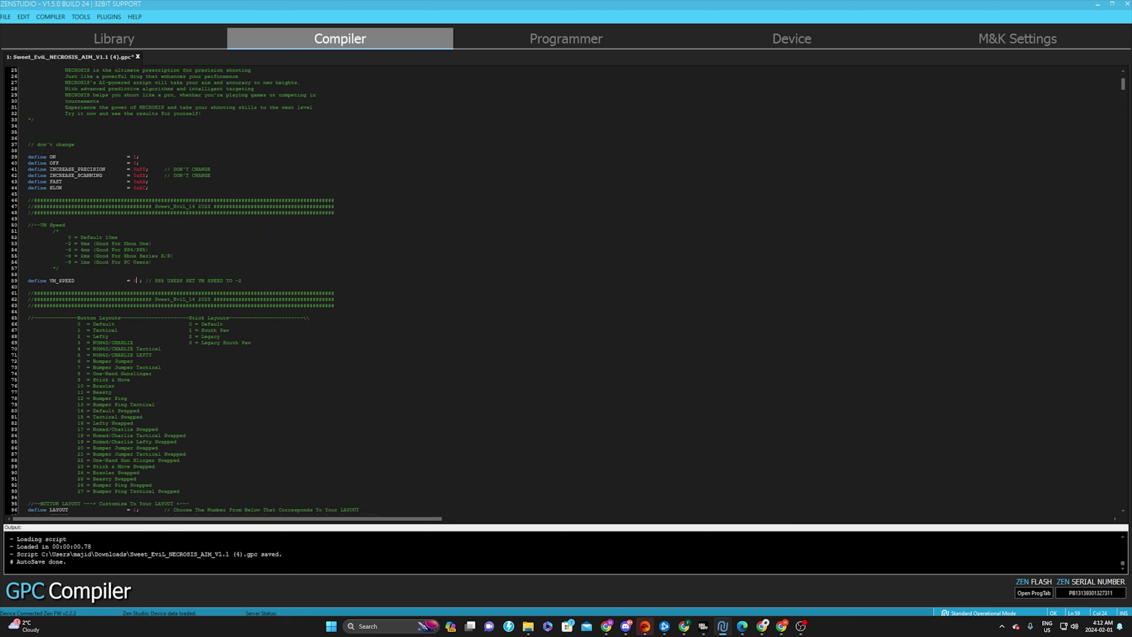
scroll(192, 290, down, 1)
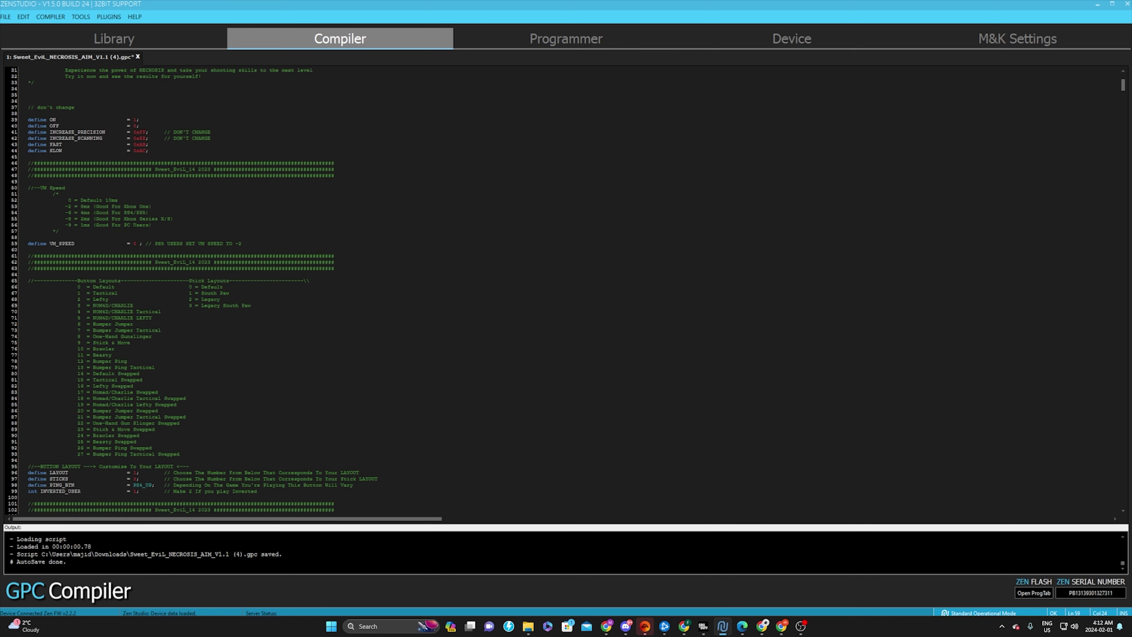
scroll(192, 290, down, 1)
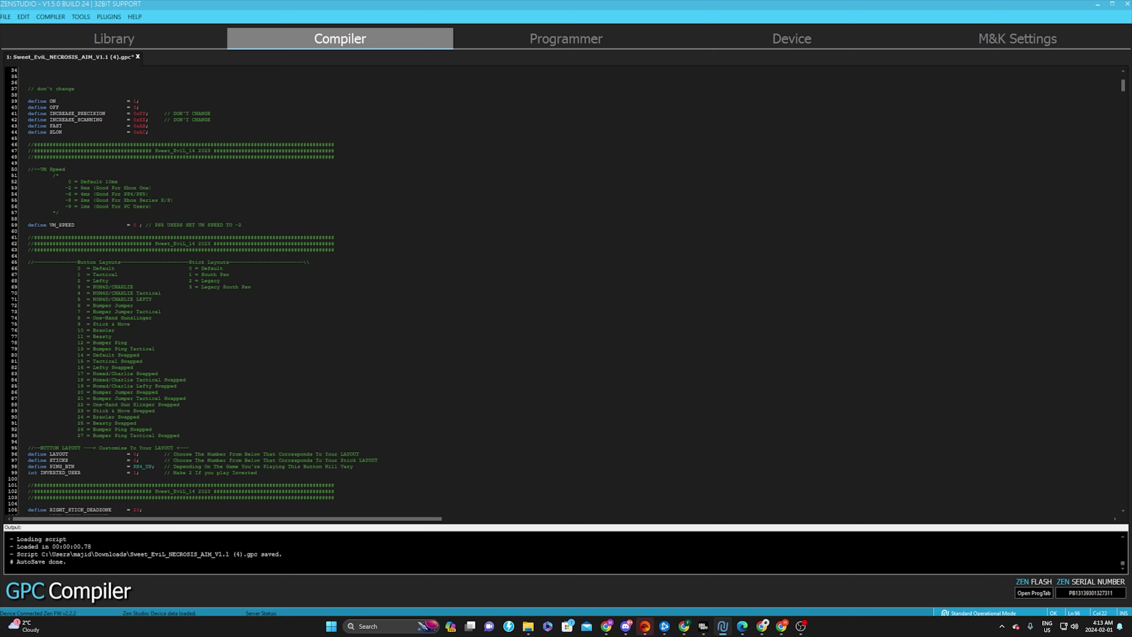
scroll(193, 291, down, 1)
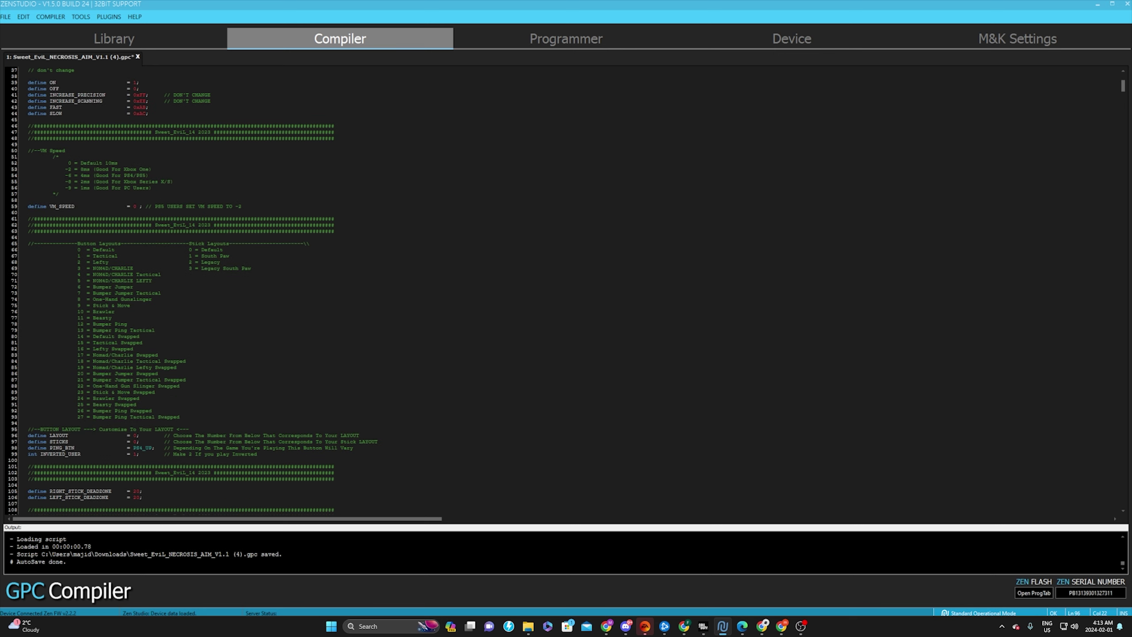
scroll(192, 290, down, 3)
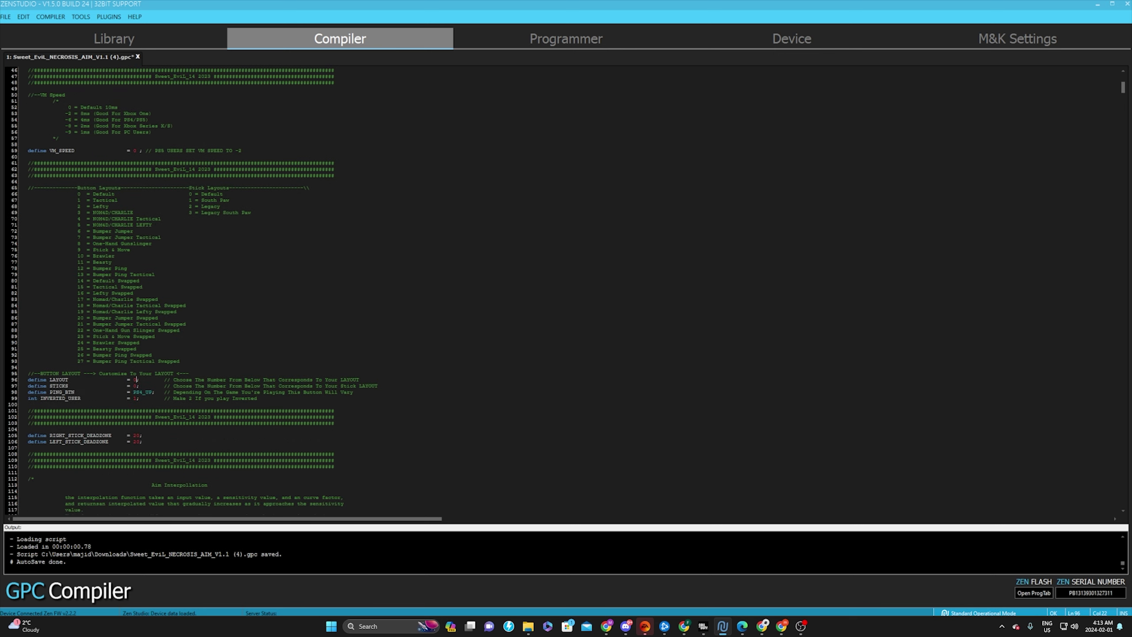
scroll(192, 289, down, 2)
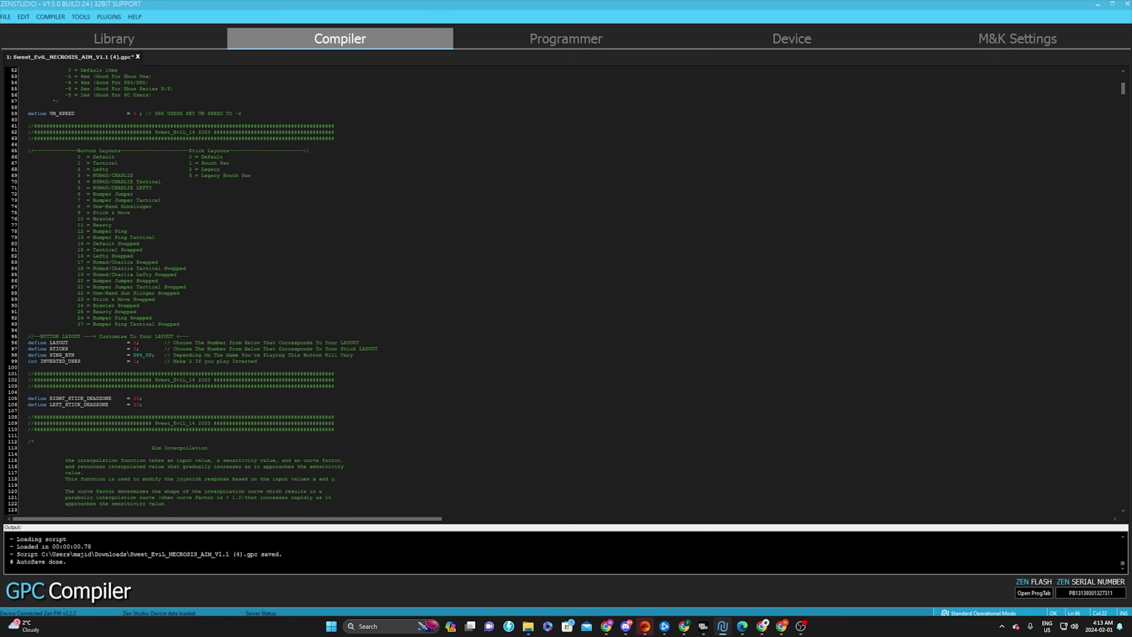
scroll(193, 289, down, 1)
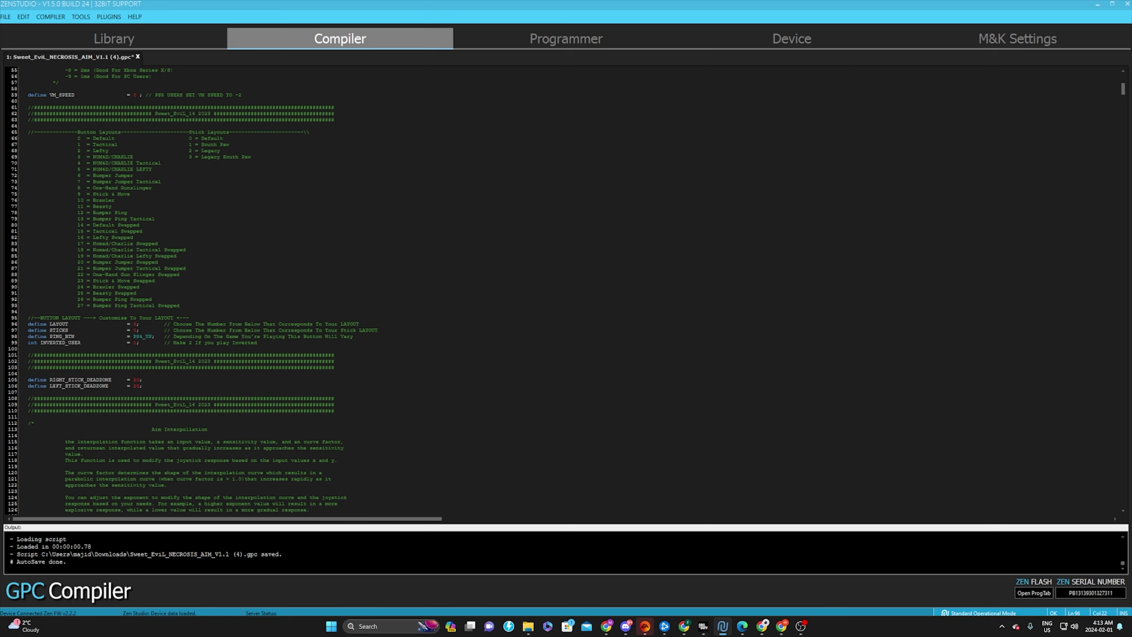
scroll(193, 290, down, 1)
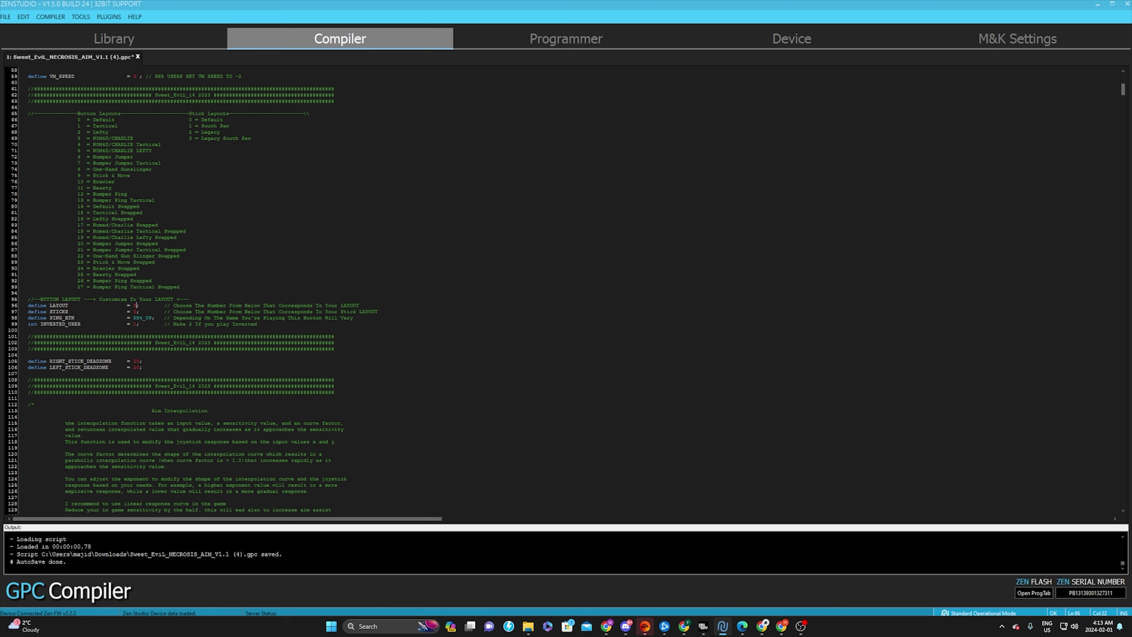
scroll(193, 289, down, 1)
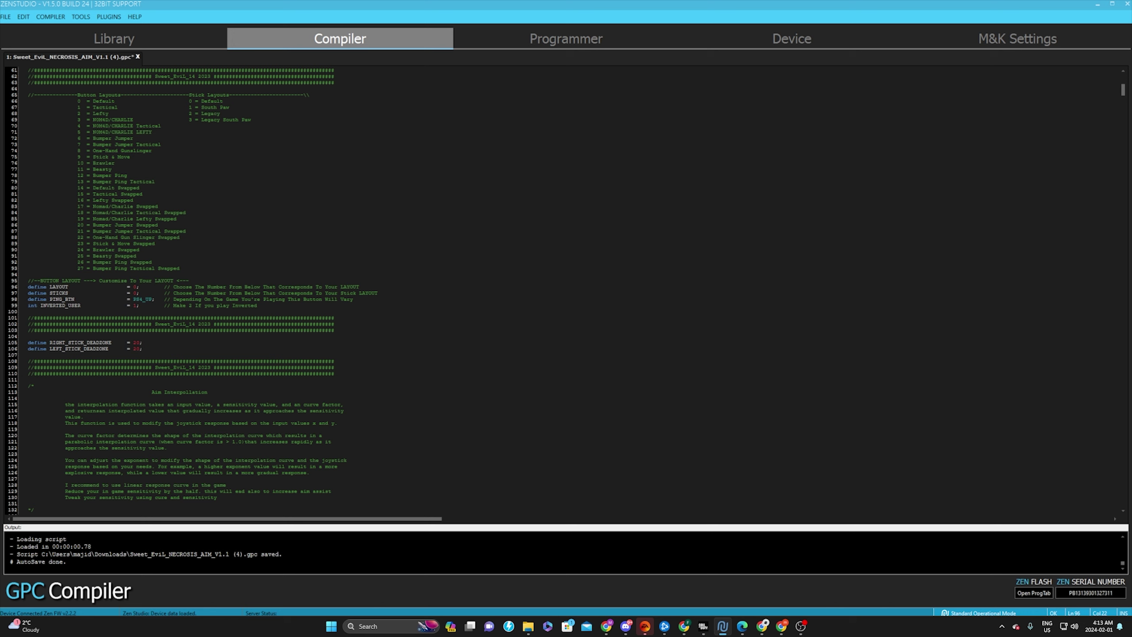
- Examine the aim interpolation, prediction, steady aim, rumble assist, aim assist type, radius, angle and active tracking settings
scroll(193, 290, down, 11)
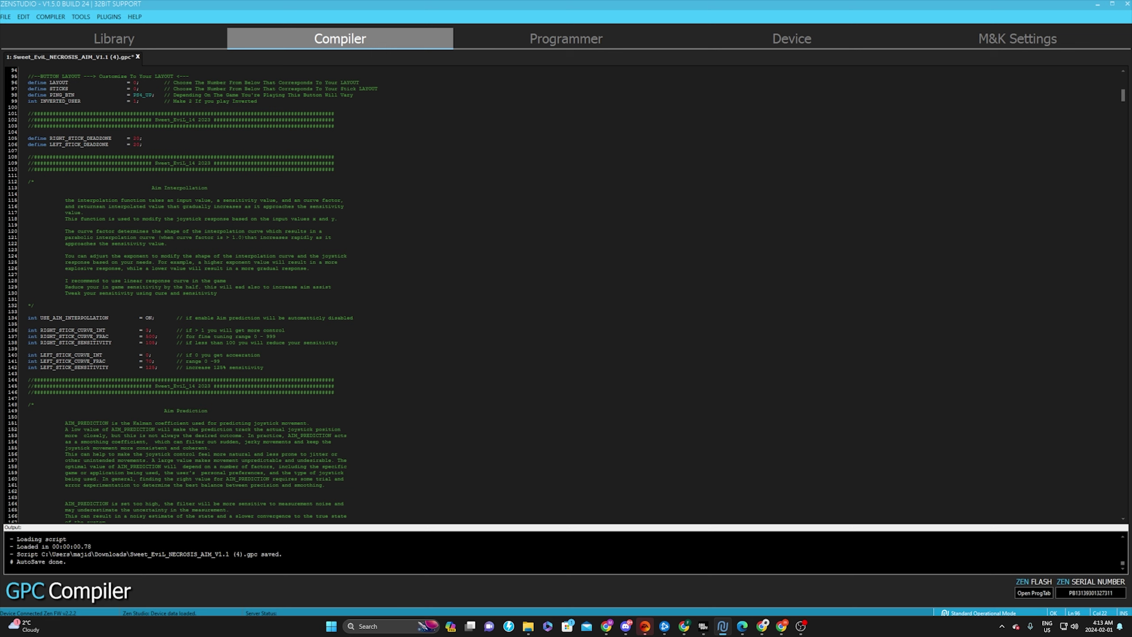
scroll(192, 289, down, 13)
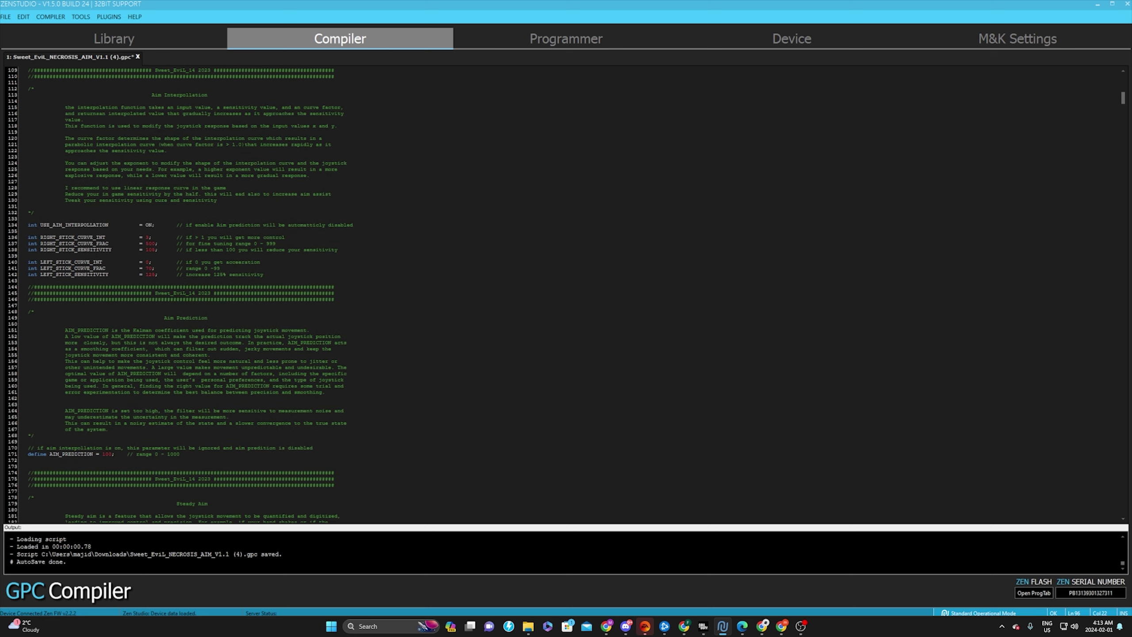
scroll(193, 290, down, 18)
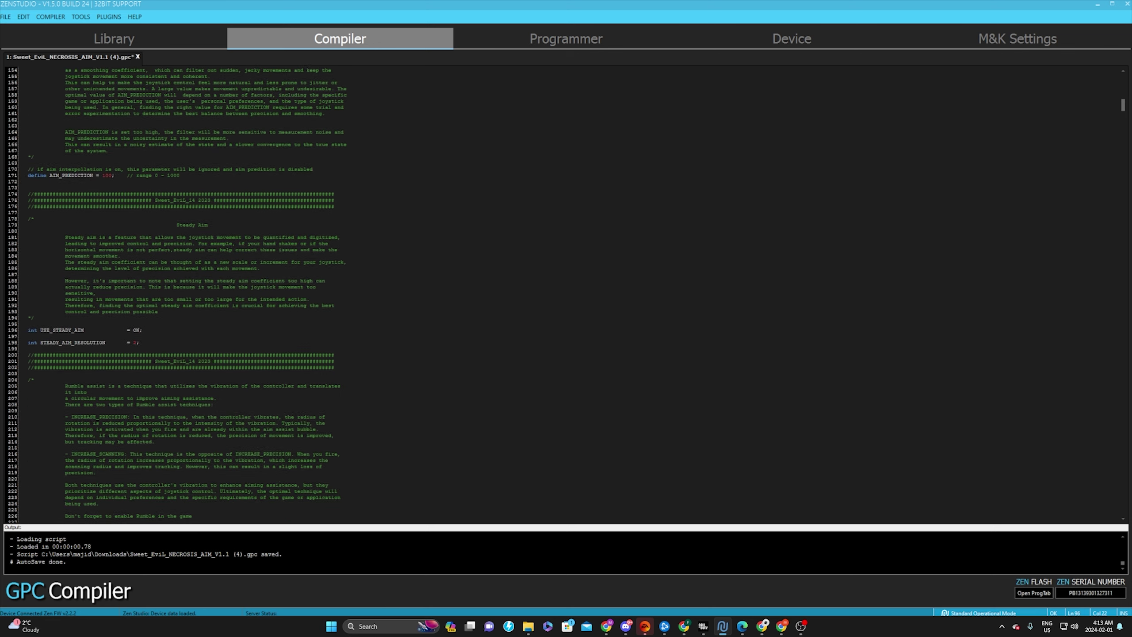
scroll(193, 290, down, 8)
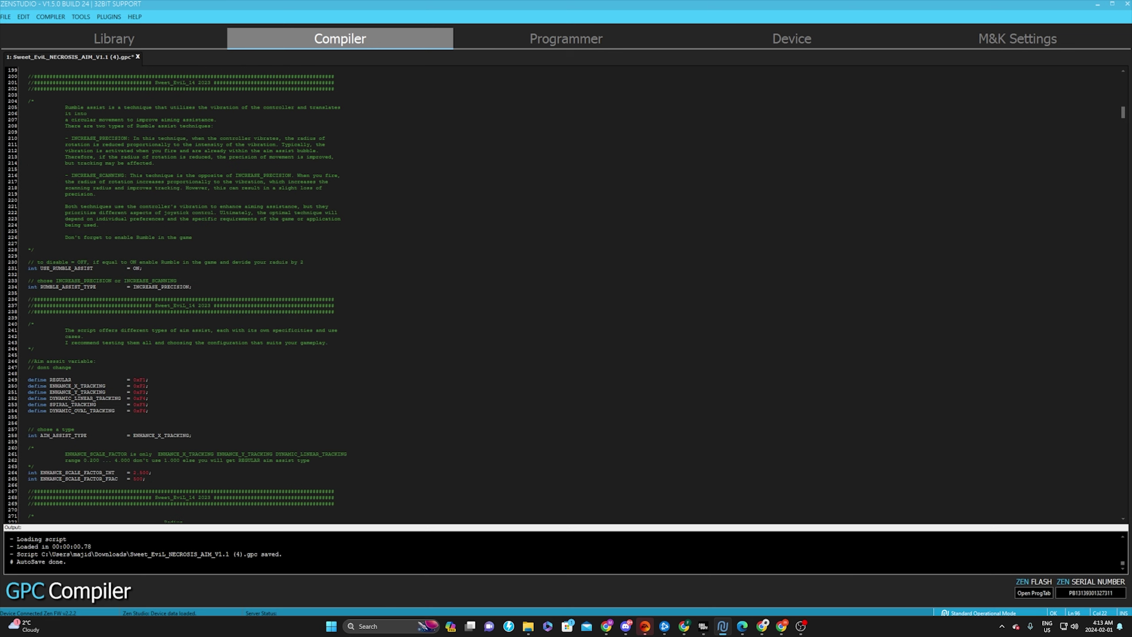
scroll(192, 289, down, 10)
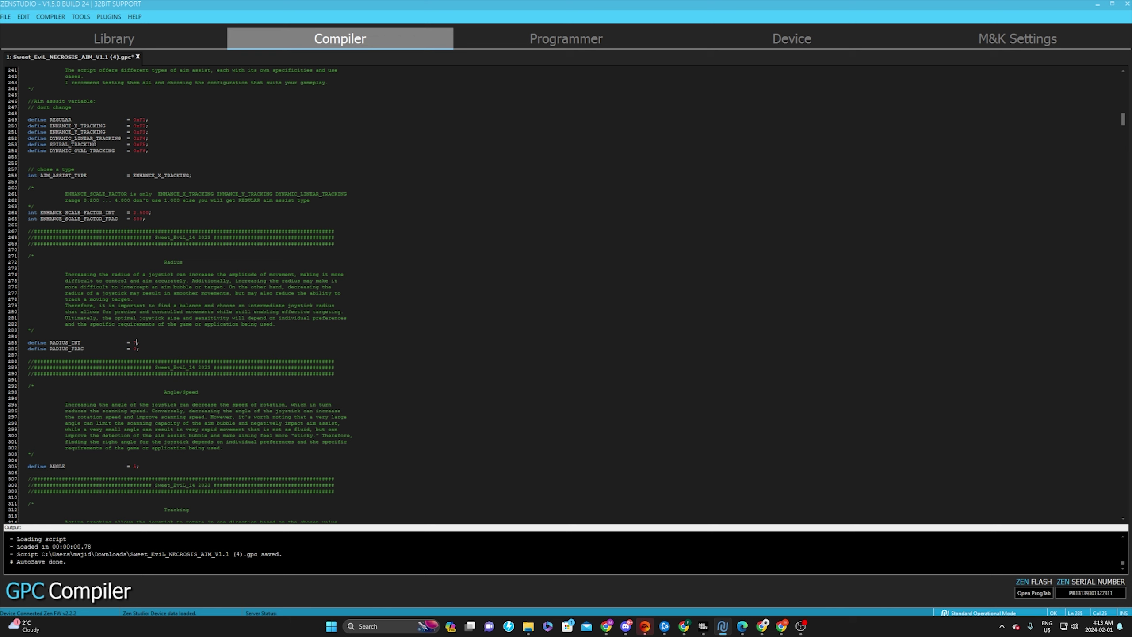
scroll(566, 295, down, 7)
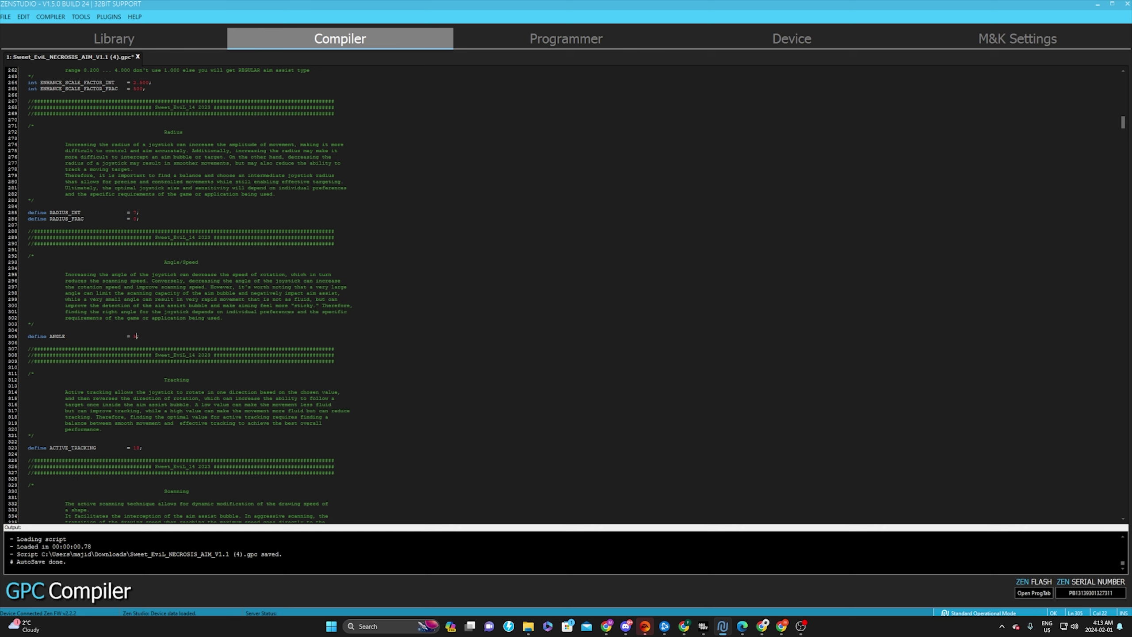
scroll(189, 296, down, 5)
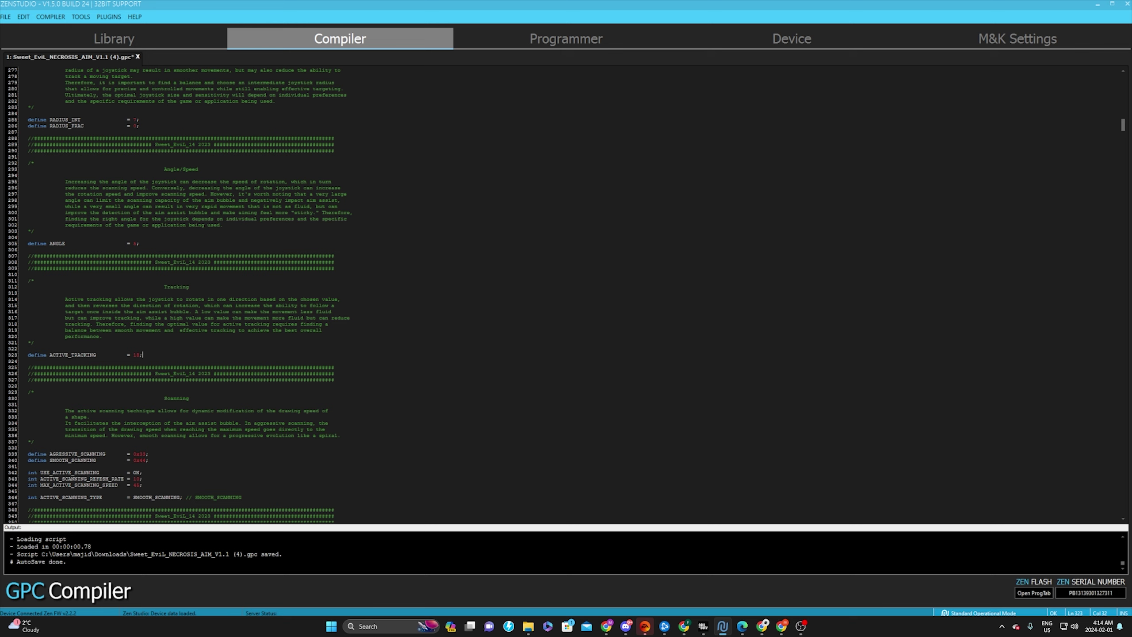
scroll(182, 294, down, 2)
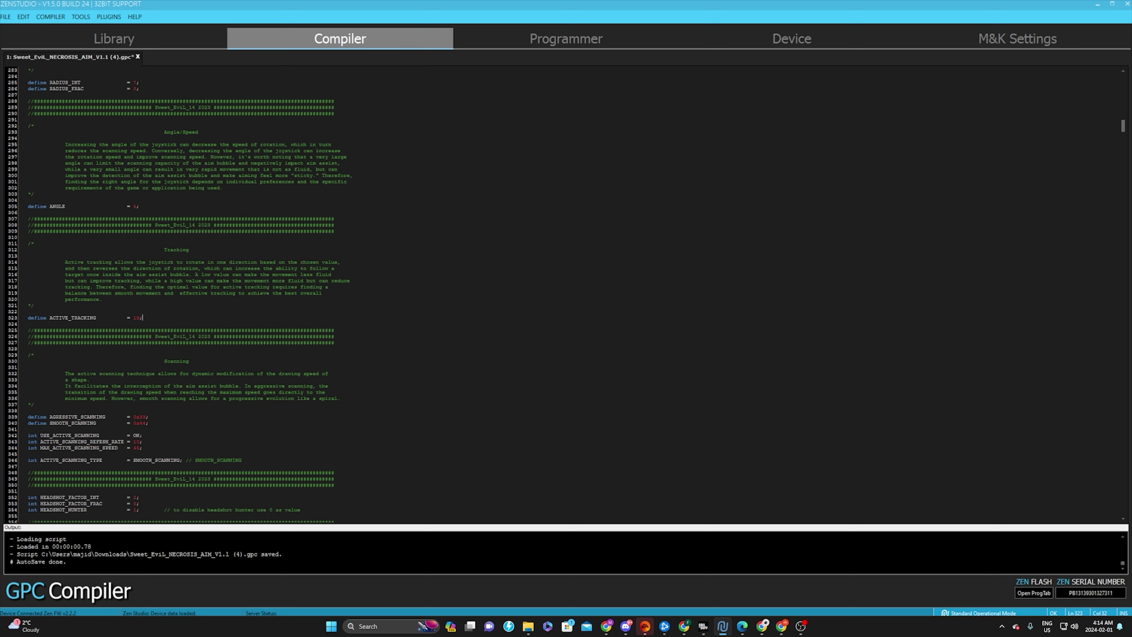
- Examine the active scanning, headshot, aim modulation, strafe and anti-recoil settings, down to the Legacy AR strength values
scroll(181, 296, down, 9)
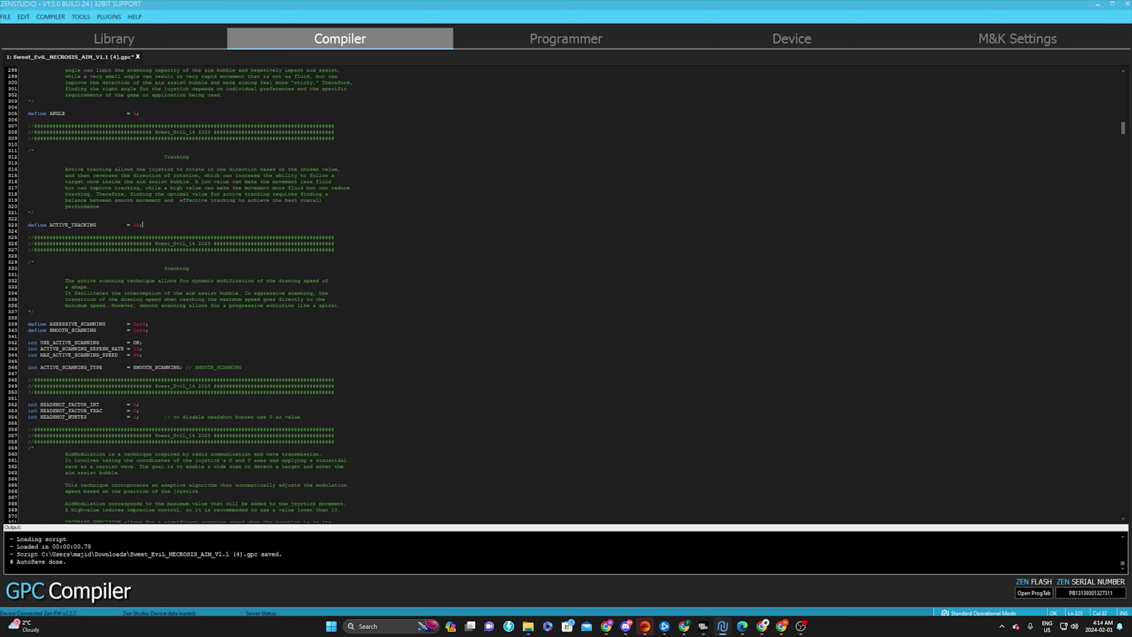
scroll(181, 295, down, 14)
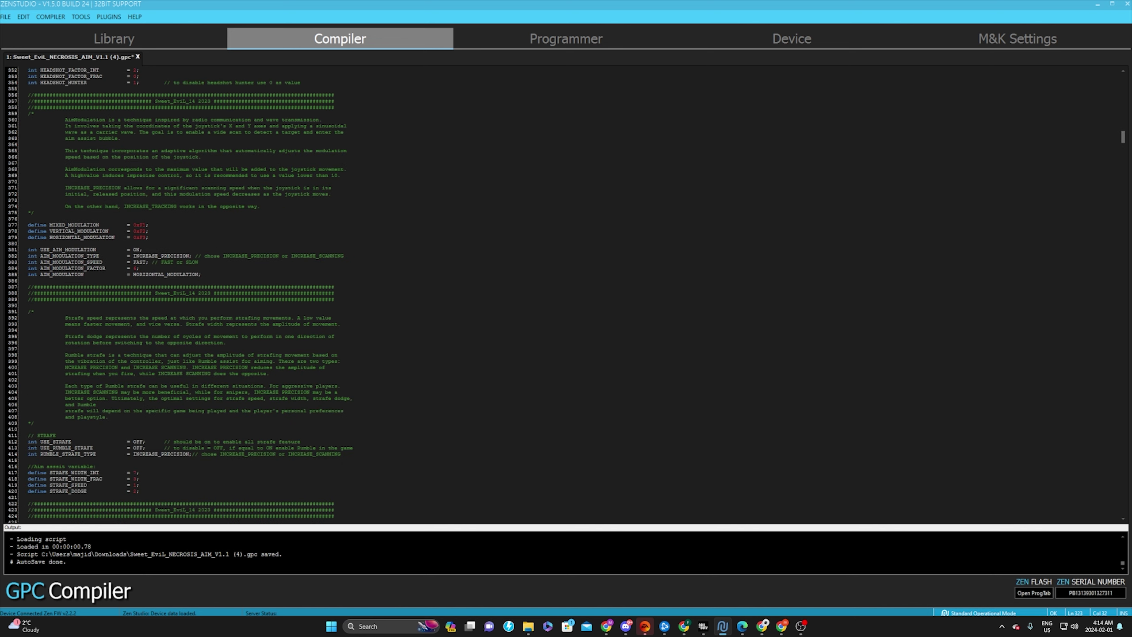
scroll(181, 294, down, 10)
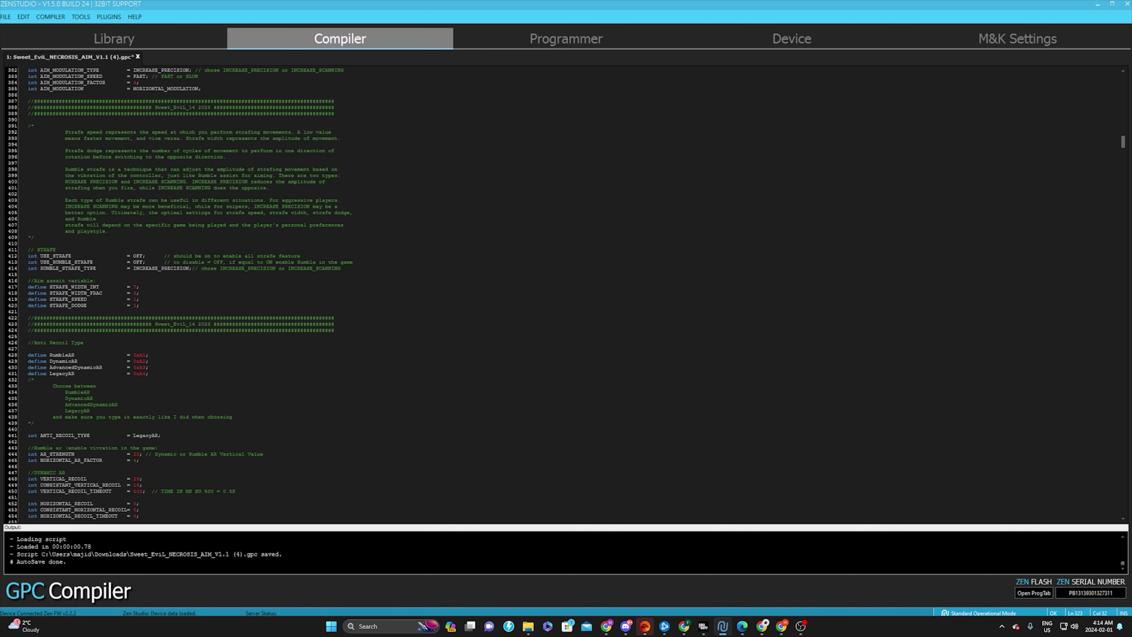
scroll(182, 295, down, 4)
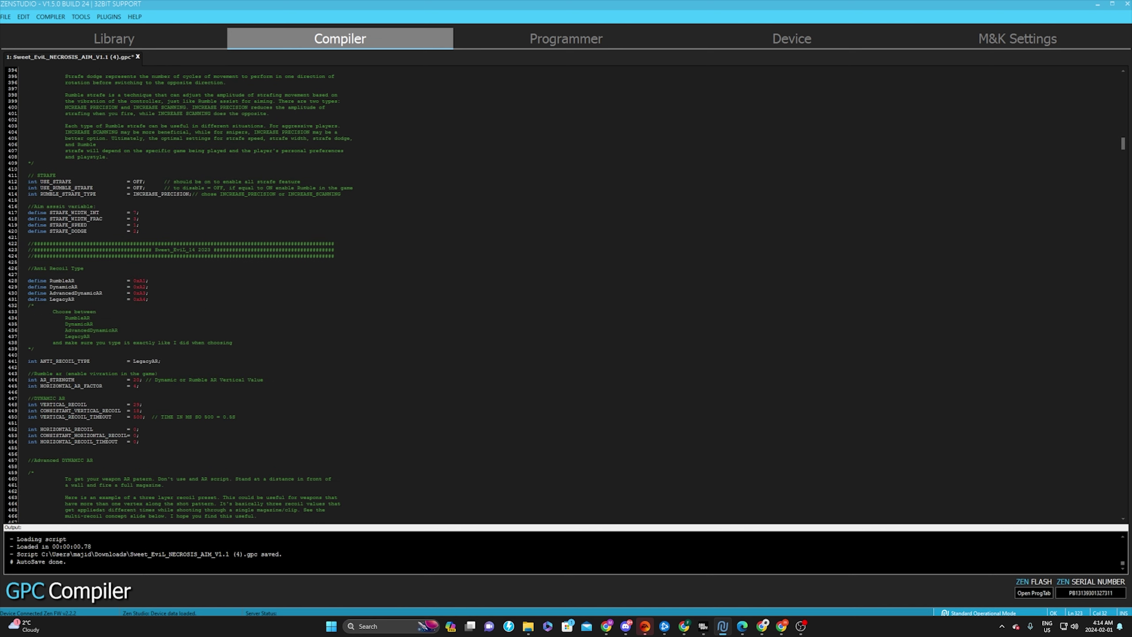
scroll(566, 295, down, 1)
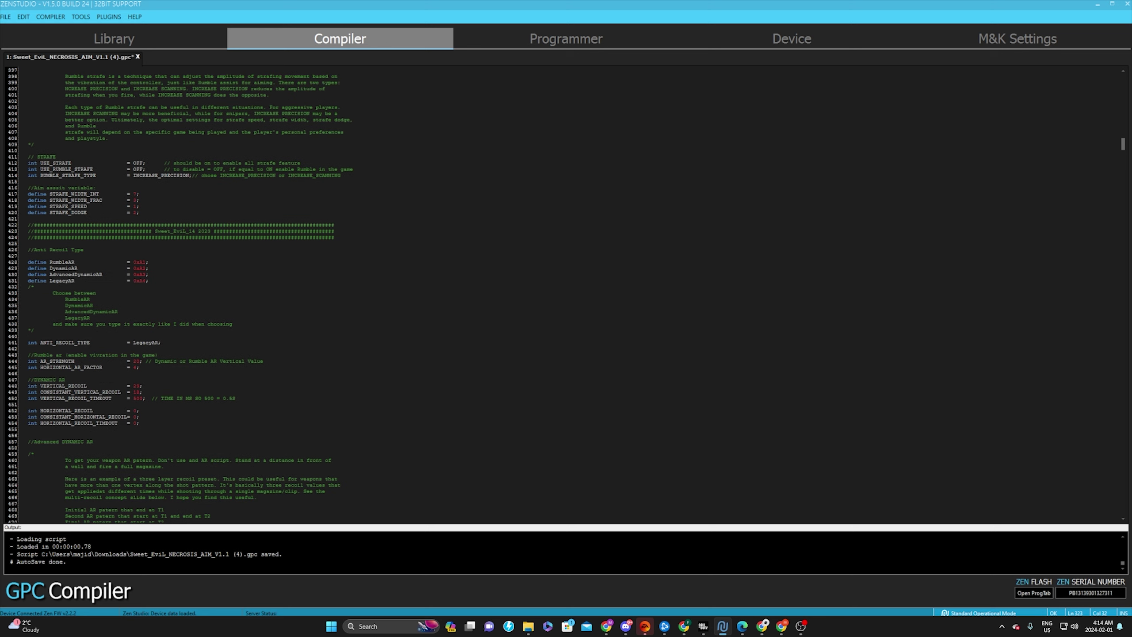
scroll(566, 295, down, 12)
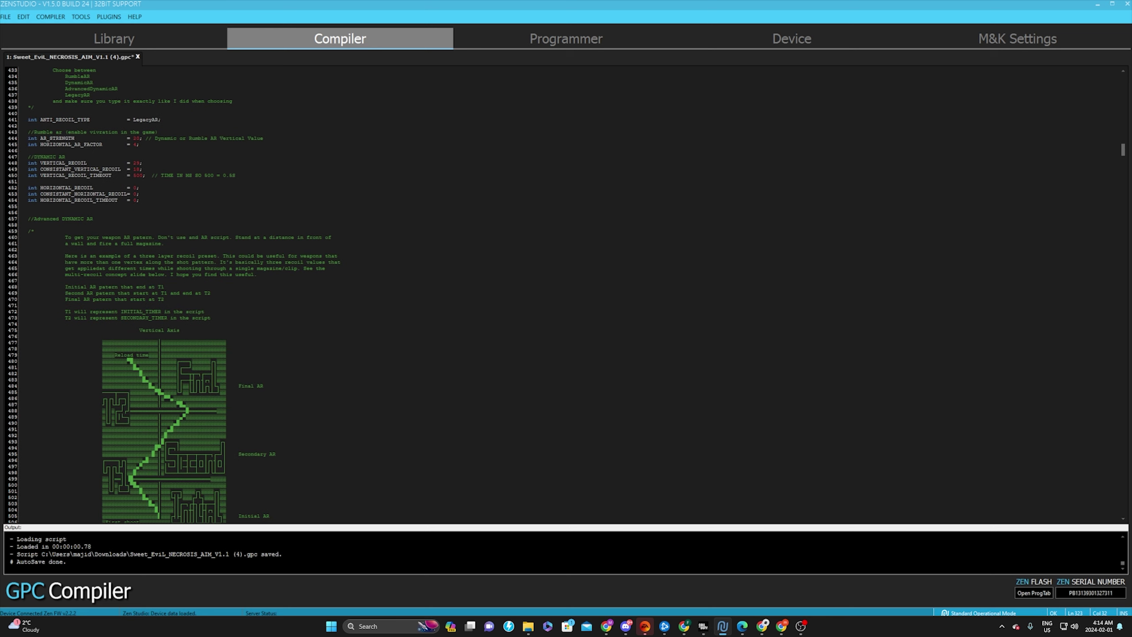
scroll(566, 294, down, 5)
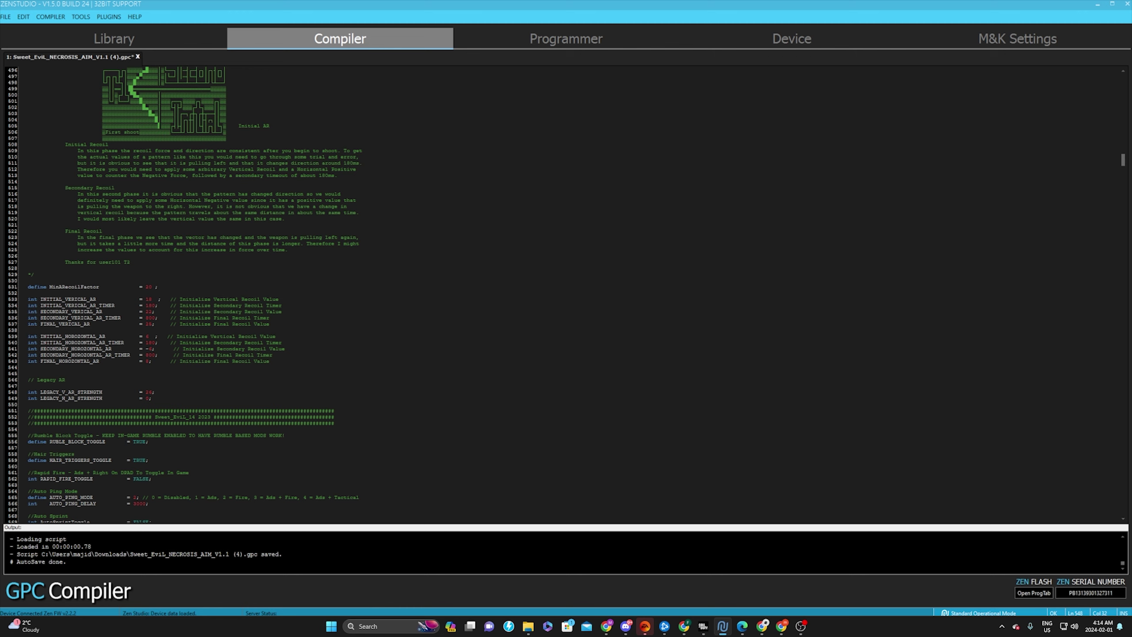
- Show the GPC scripts available for programming to the Zen's memory slots
click(559, 44)
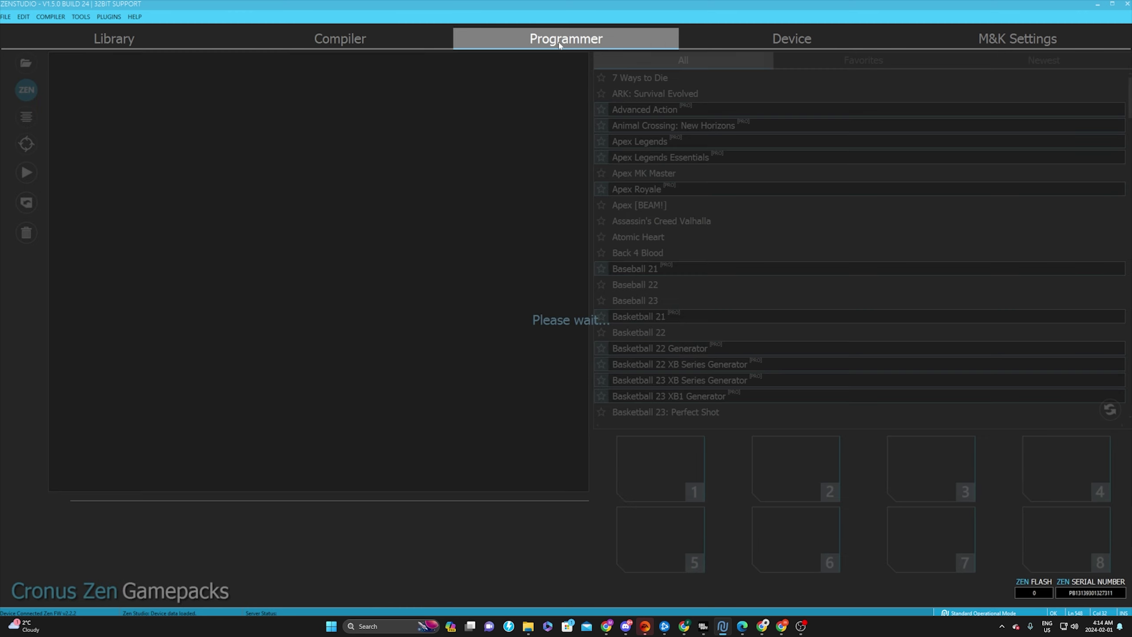
click(21, 117)
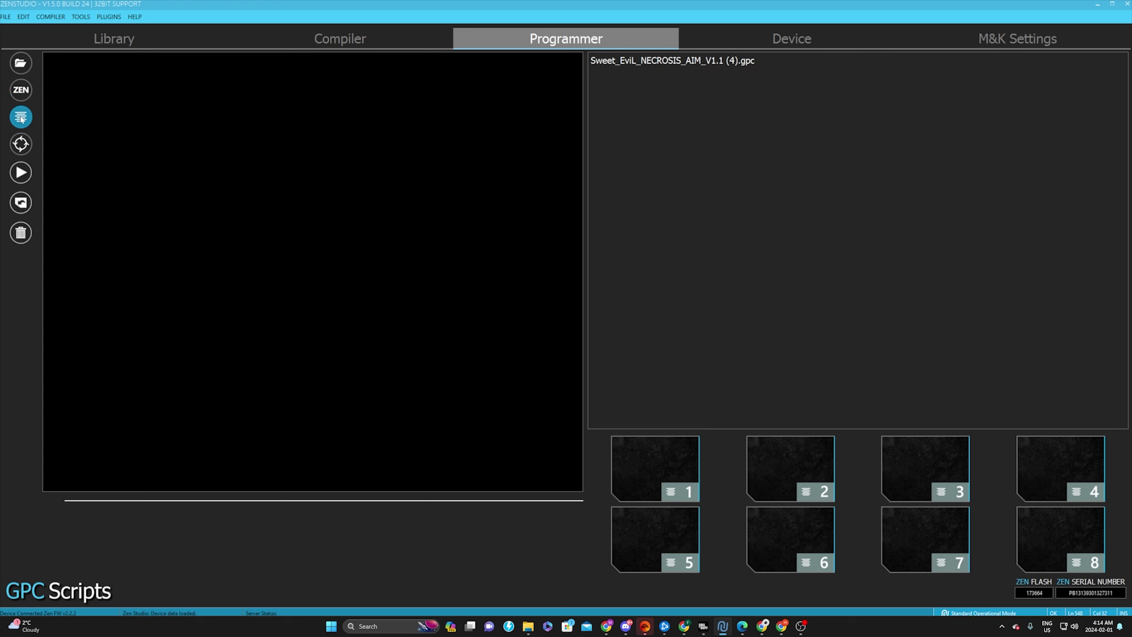